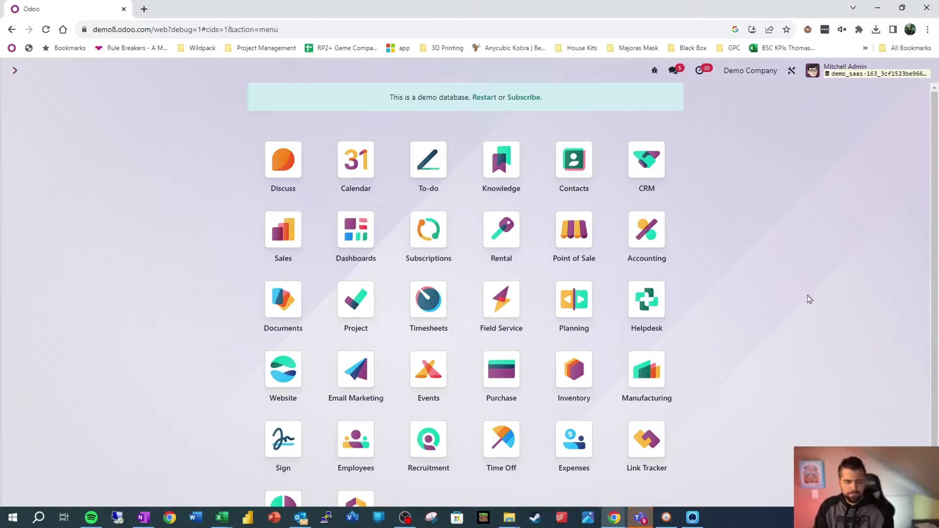
# Step: Open Email Templates from the command palette and filter them by 'sale' to show the four Sales templates
pyautogui.write('email')
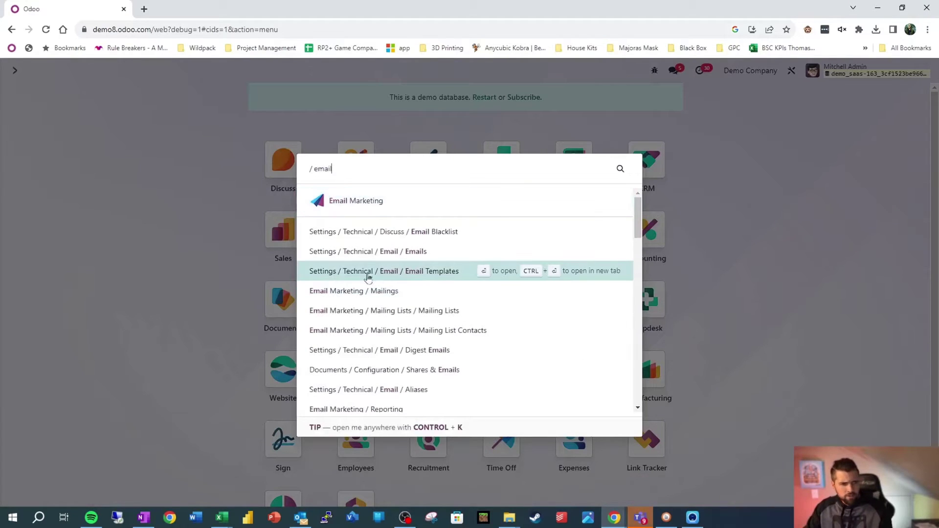
pyautogui.click(408, 273)
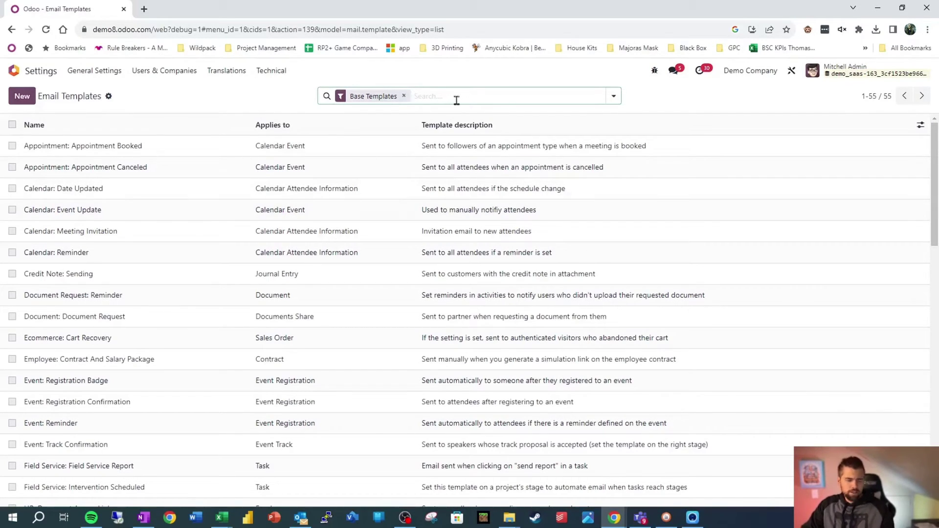
pyautogui.write('sale')
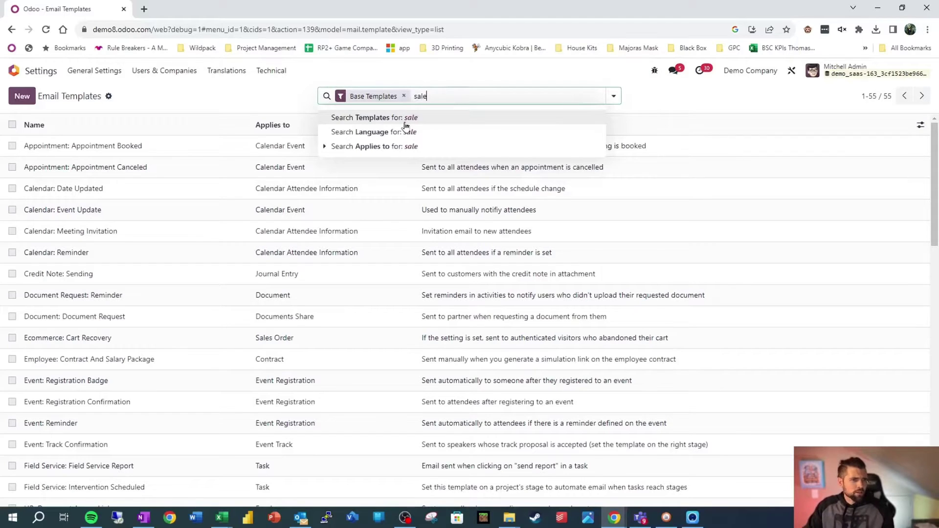
pyautogui.click(402, 122)
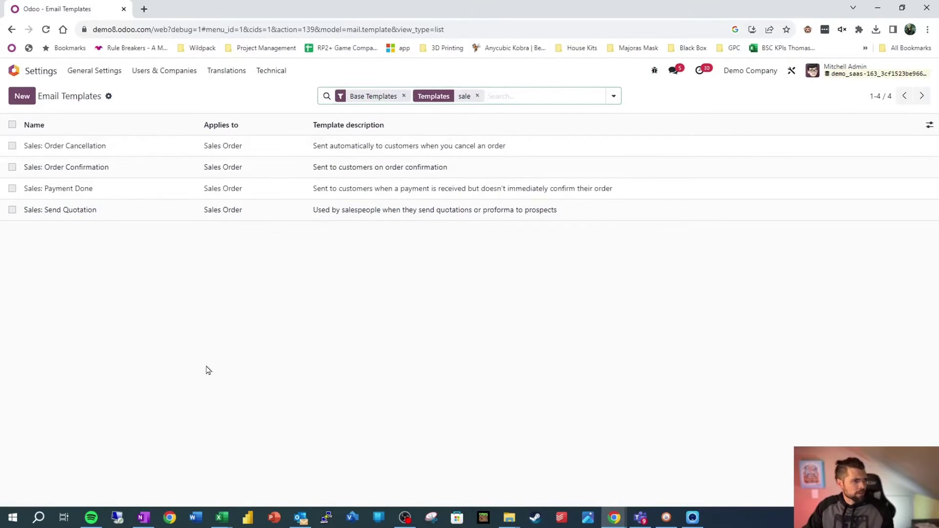
# Step: Open the Sales: Send Quotation template and preview its rendered email
pyautogui.click(116, 219)
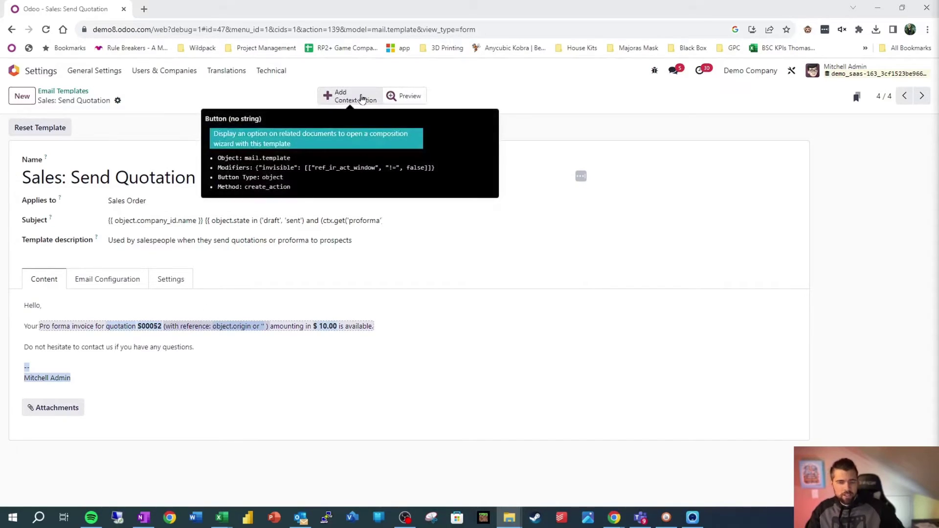
pyautogui.click(419, 97)
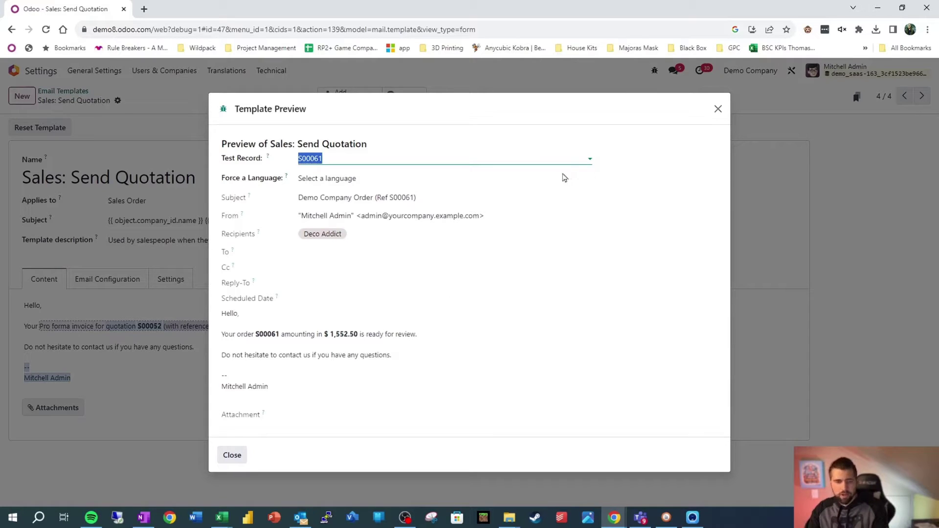
# Step: Close the S00061 quotation email preview to return to the template form
pyautogui.click(716, 109)
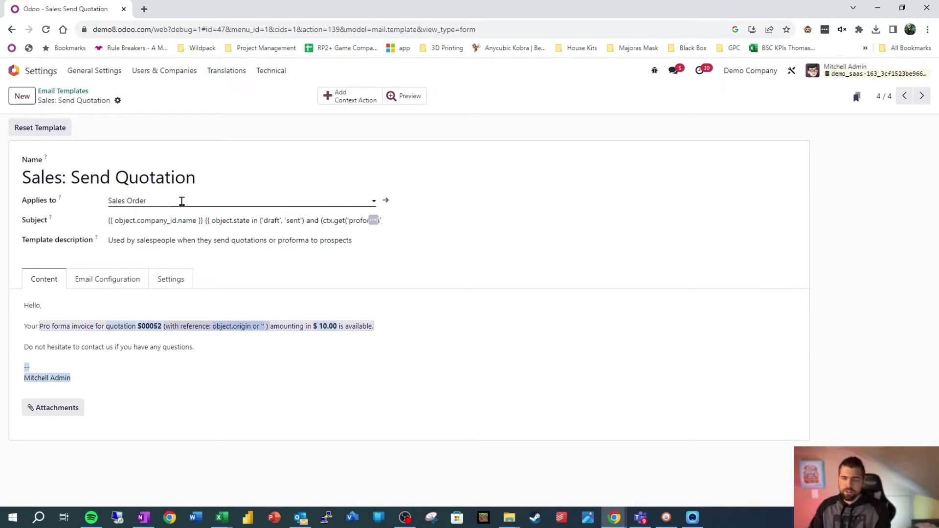
pyautogui.click(151, 221)
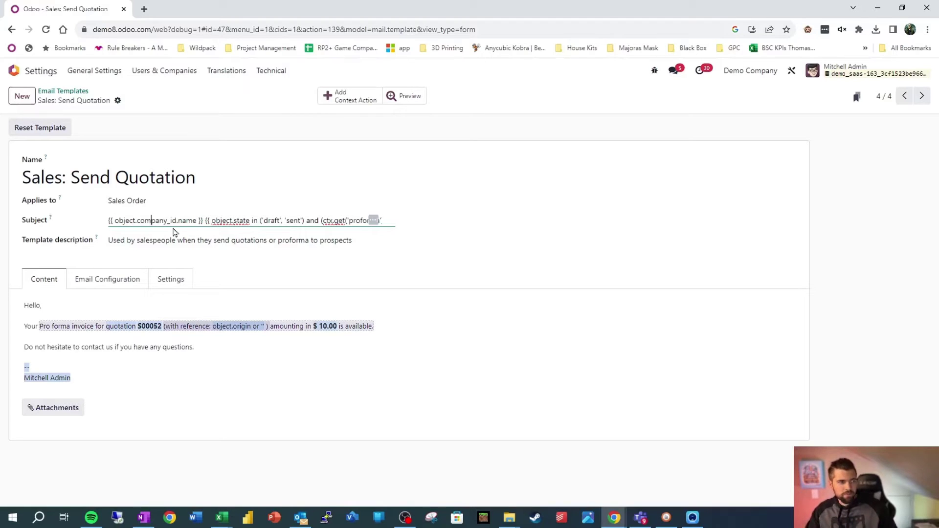
pyautogui.click(165, 245)
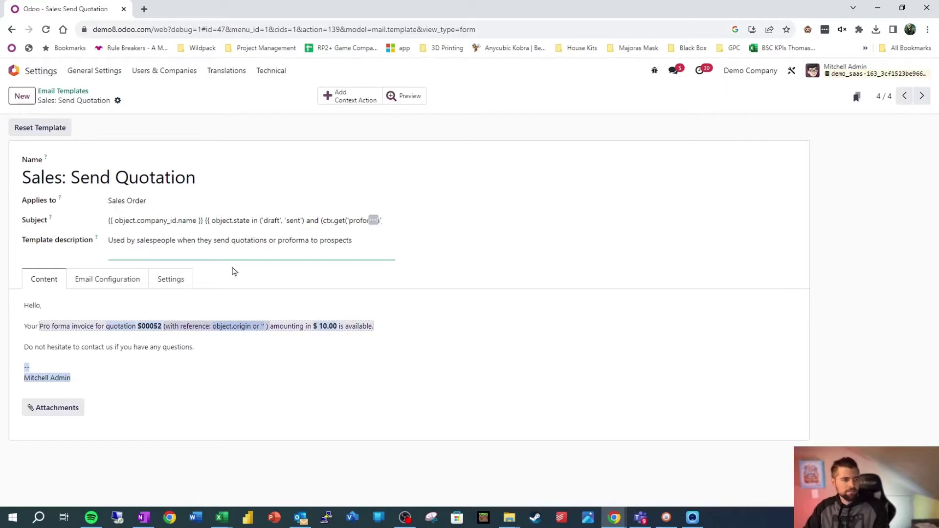
pyautogui.click(581, 296)
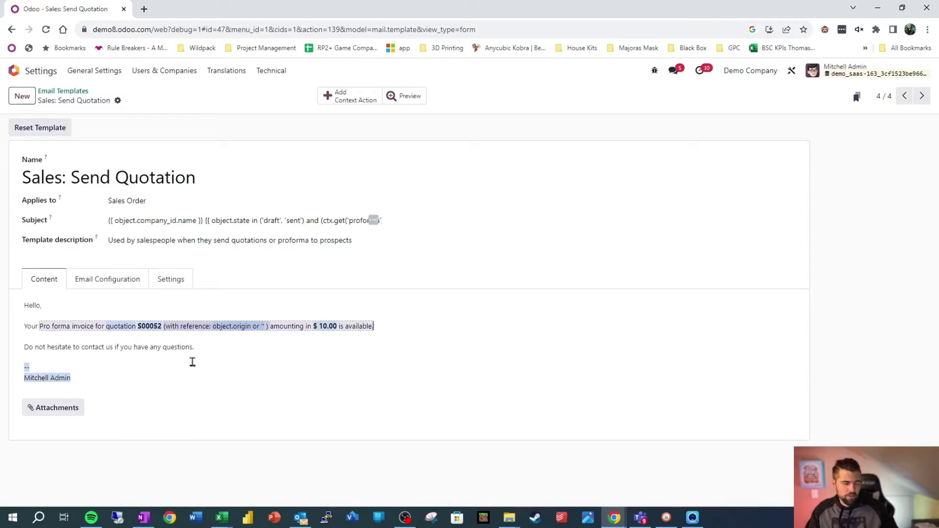
pyautogui.doubleClick(364, 326)
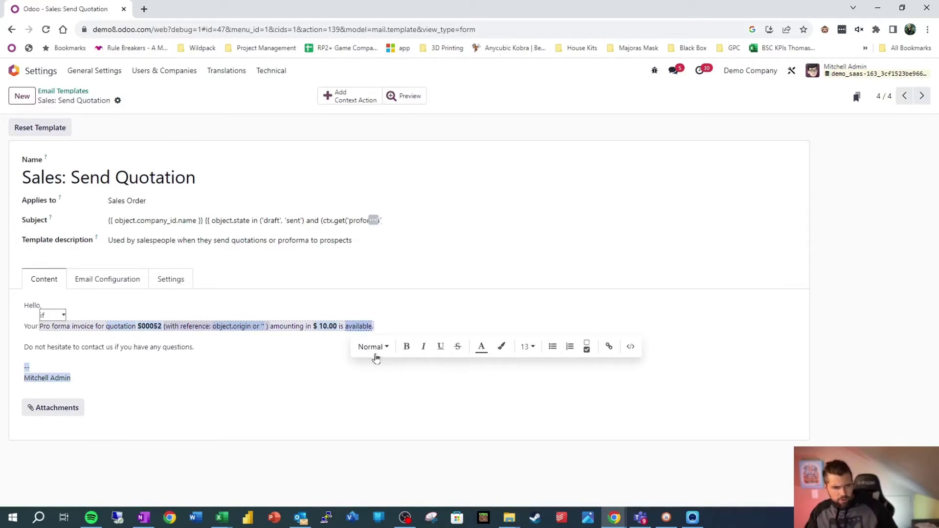
pyautogui.click(631, 348)
pyautogui.scroll(-5, 633, 349)
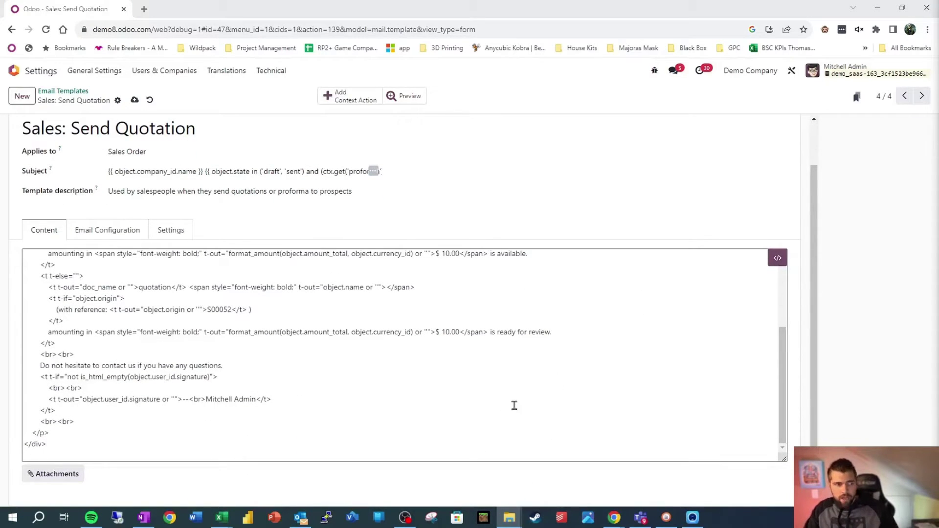
pyautogui.scroll(5, 425, 343)
pyautogui.scroll(1, 318, 366)
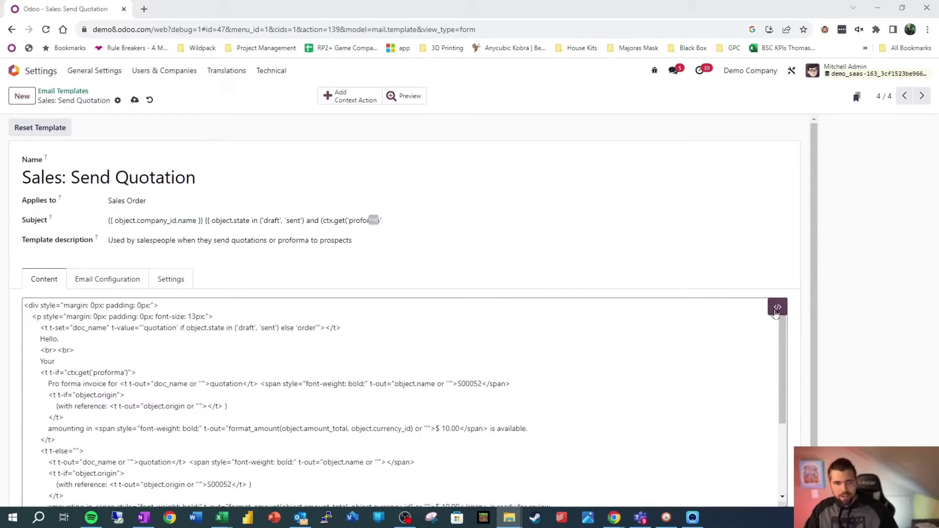
pyautogui.click(777, 307)
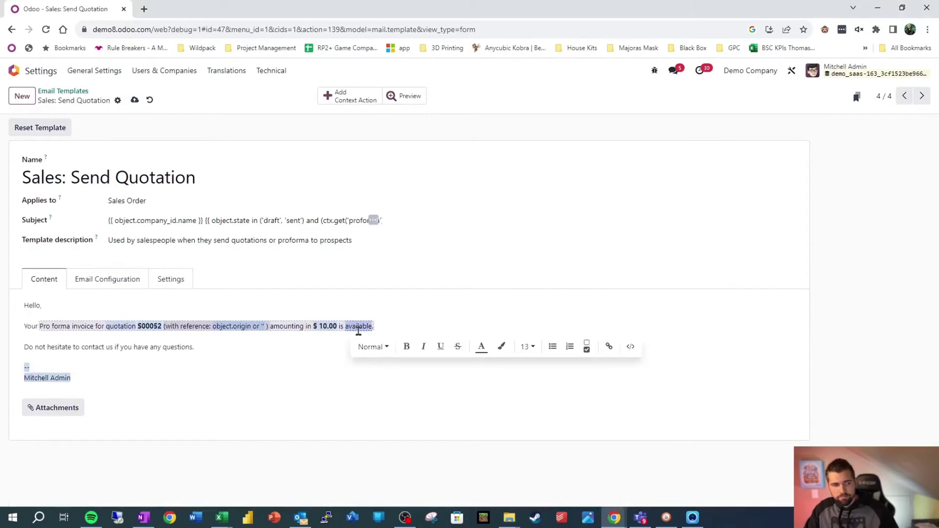
pyautogui.click(625, 344)
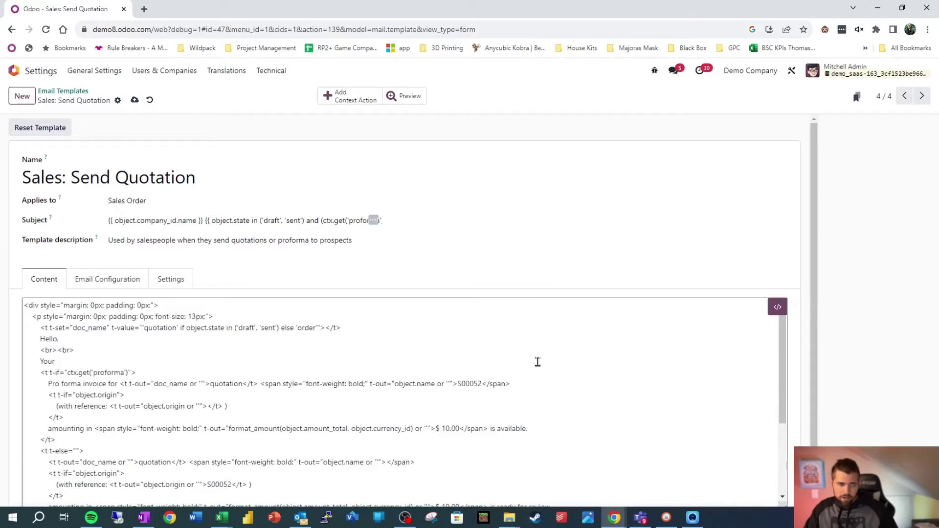
pyautogui.scroll(-3, 370, 380)
pyautogui.scroll(-1, 205, 450)
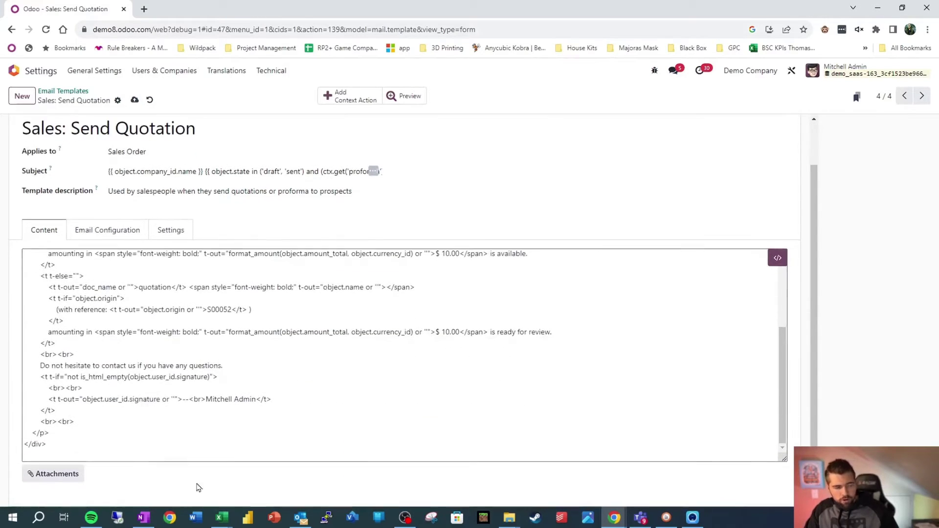
pyautogui.scroll(3, 98, 442)
pyautogui.scroll(1, 118, 435)
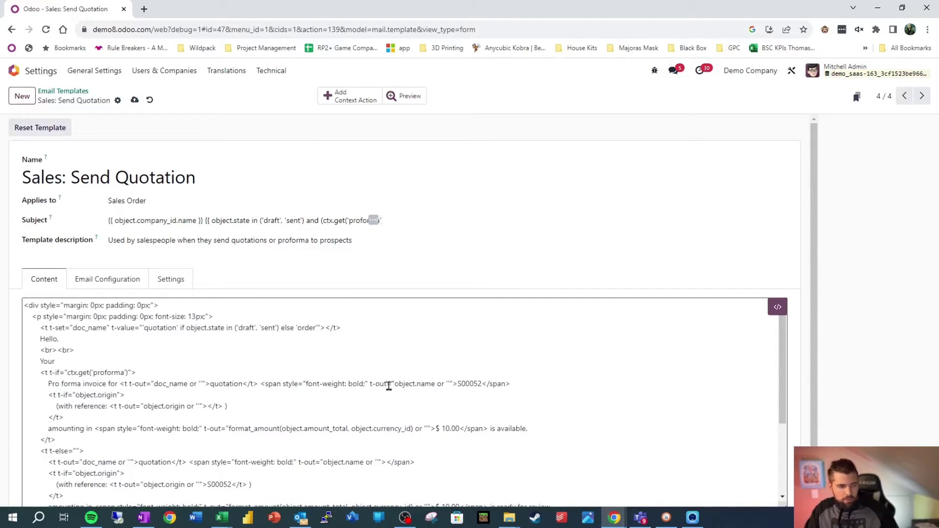
pyautogui.click(777, 307)
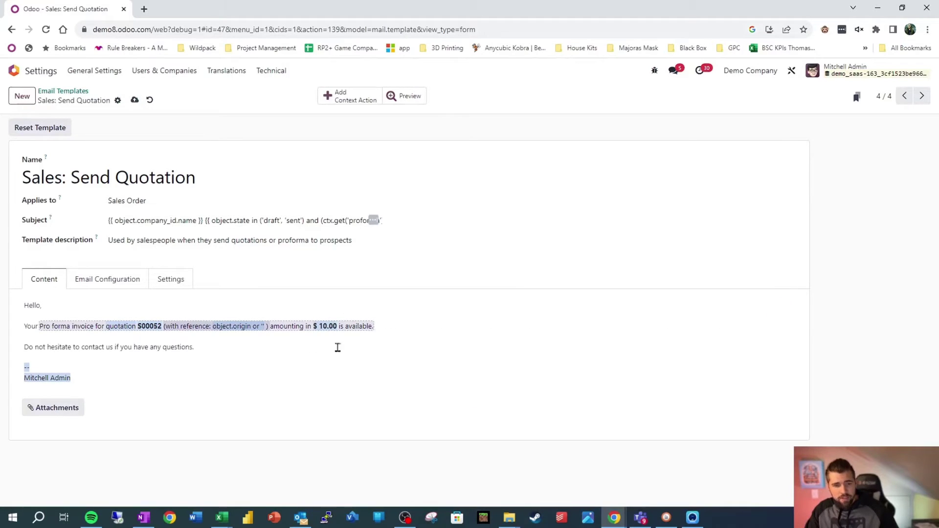
pyautogui.click(627, 344)
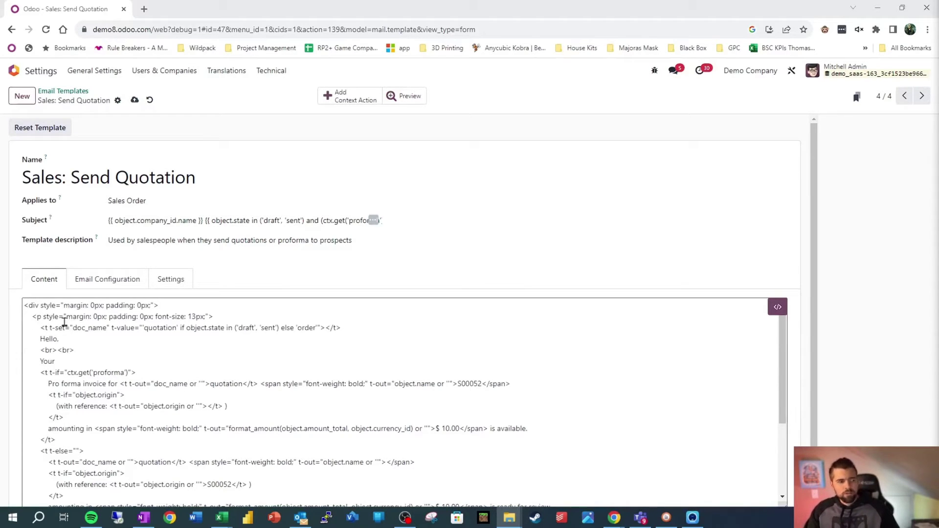
pyautogui.scroll(-1, 83, 343)
pyautogui.scroll(-3, 82, 344)
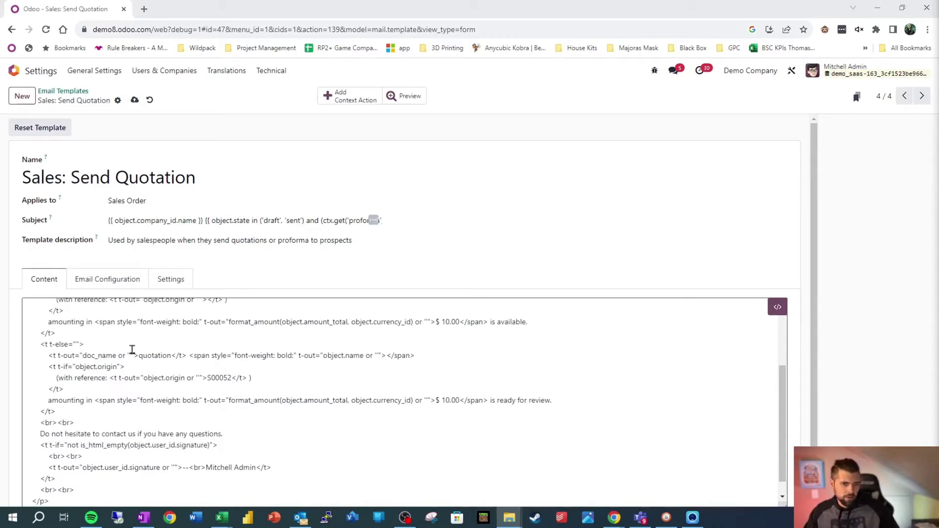
pyautogui.scroll(3, 288, 423)
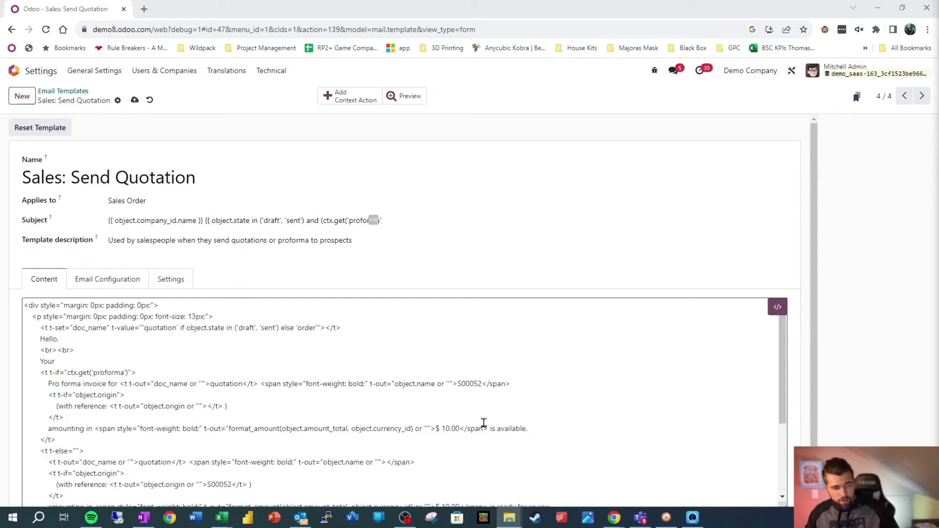
pyautogui.scroll(-2, 184, 377)
pyautogui.scroll(2, 161, 375)
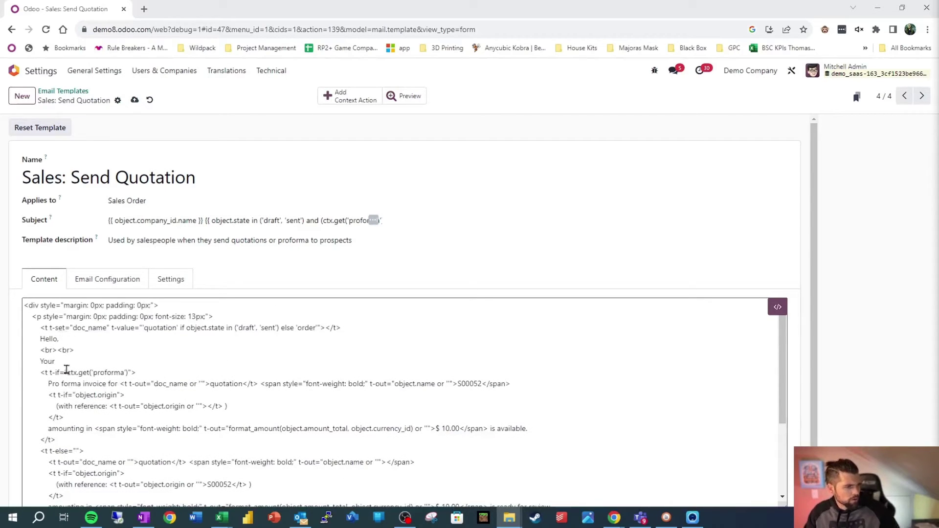
pyautogui.scroll(-2, 205, 379)
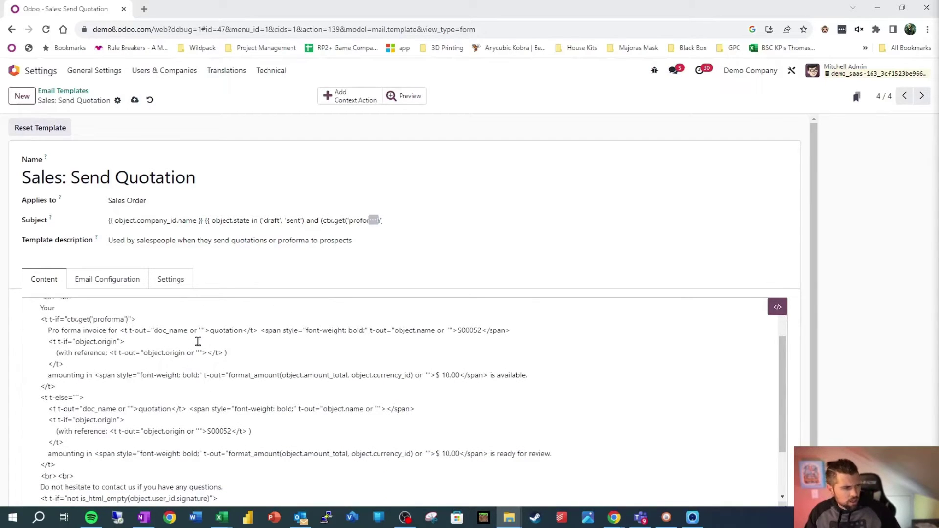
pyautogui.scroll(-5, 198, 342)
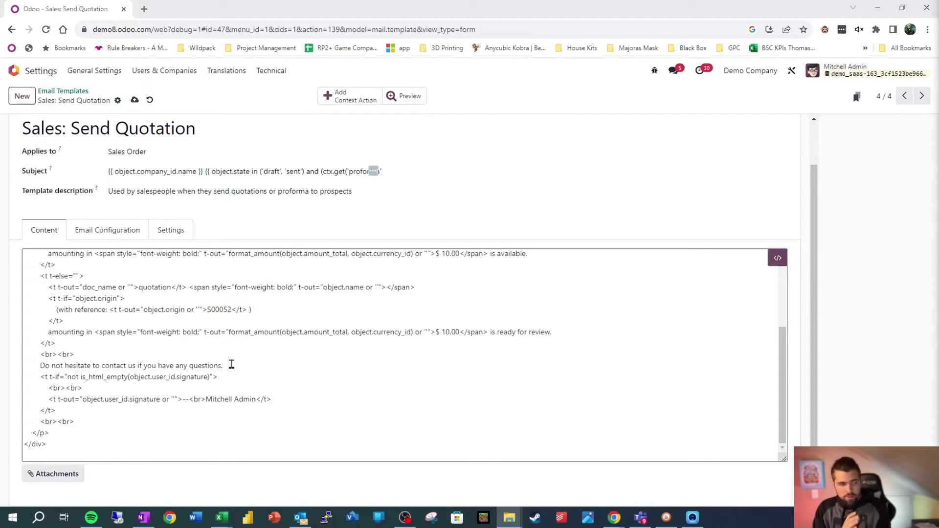
pyautogui.scroll(5, 229, 366)
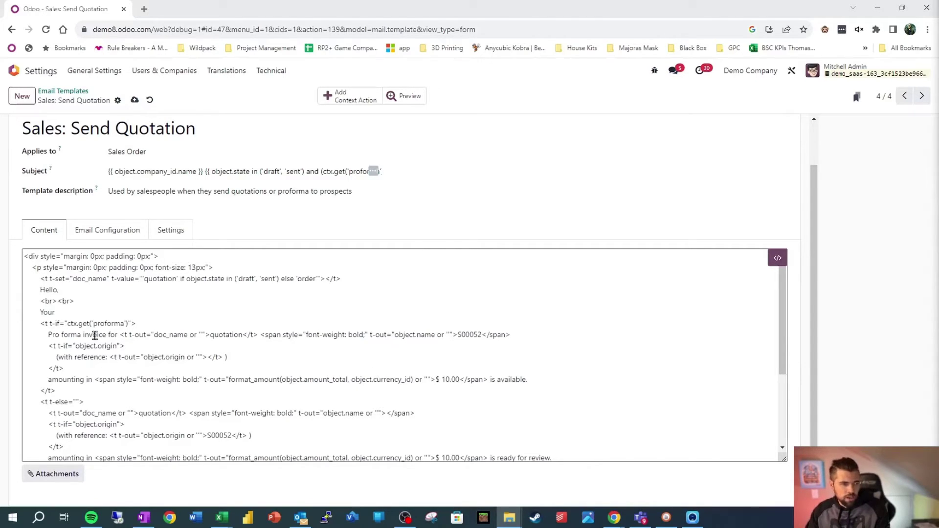
# Step: Add and then remove a blank line after the proforma condition, leaving the body unchanged
pyautogui.click(163, 321)
pyautogui.press('Return')
pyautogui.scroll(1, 78, 388)
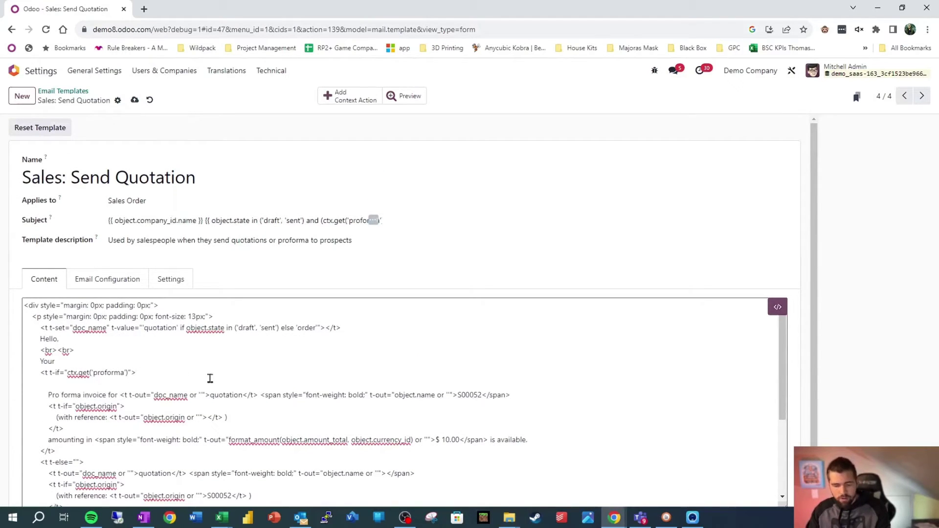
pyautogui.scroll(-1, 254, 367)
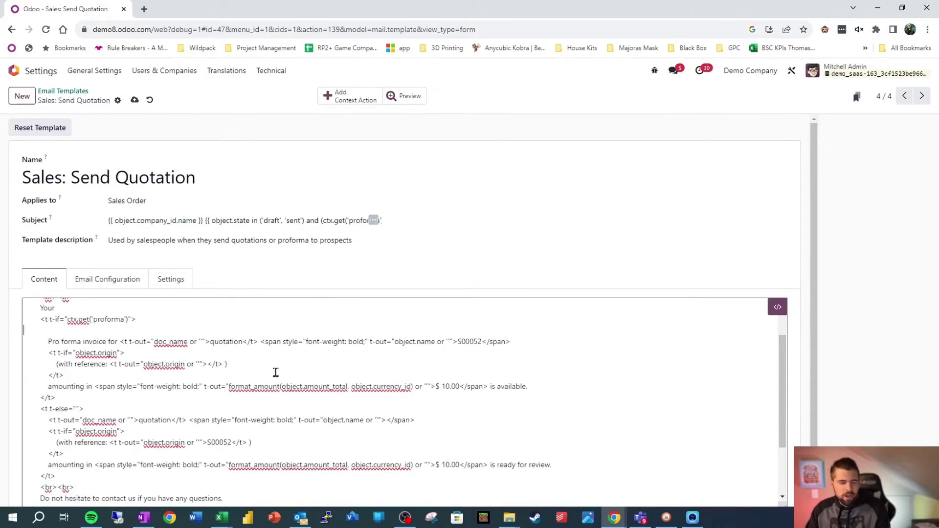
pyautogui.scroll(1, 262, 400)
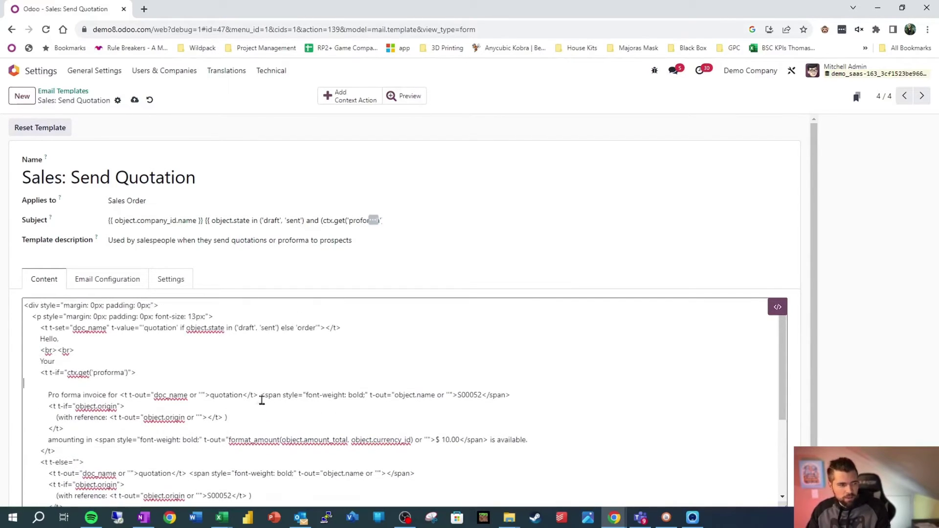
pyautogui.press('BackSpace')
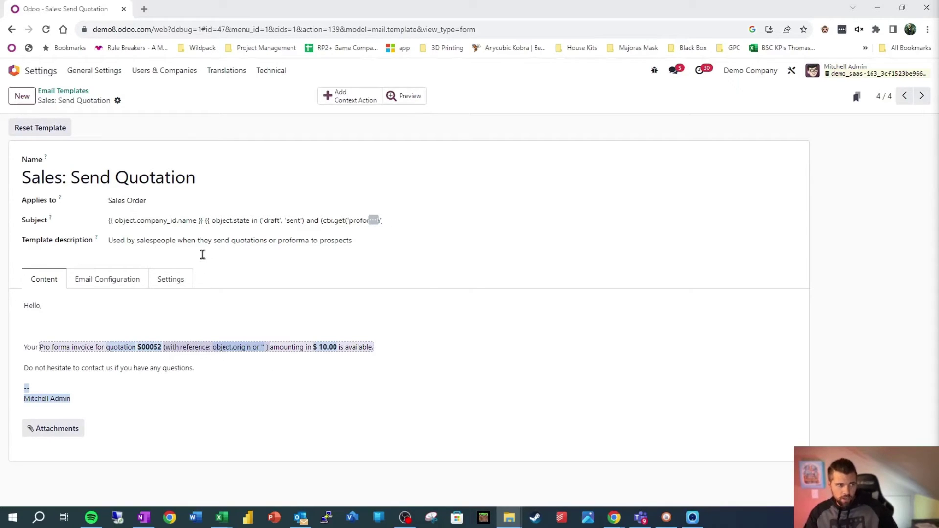
# Step: Duplicate the Sales: Send Quotation template from the gear menu
pyautogui.click(117, 101)
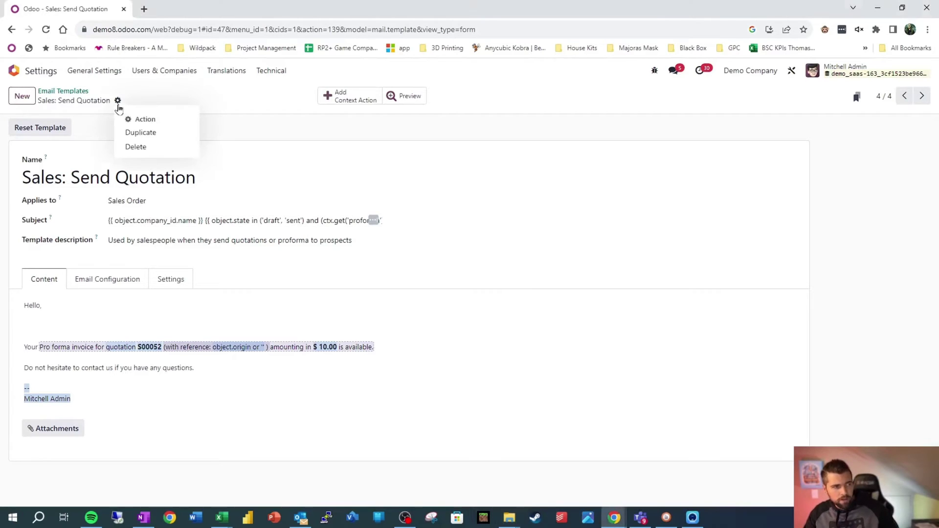
pyautogui.click(142, 133)
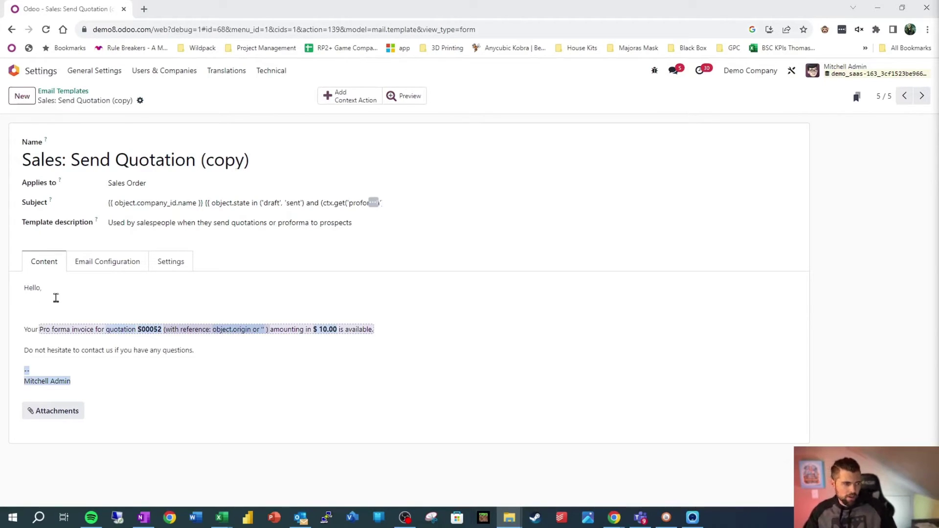
# Step: Insert a Salesperson dynamic placeholder (object.user_id) with default text 'Salesperson' below the signature
pyautogui.write('/')
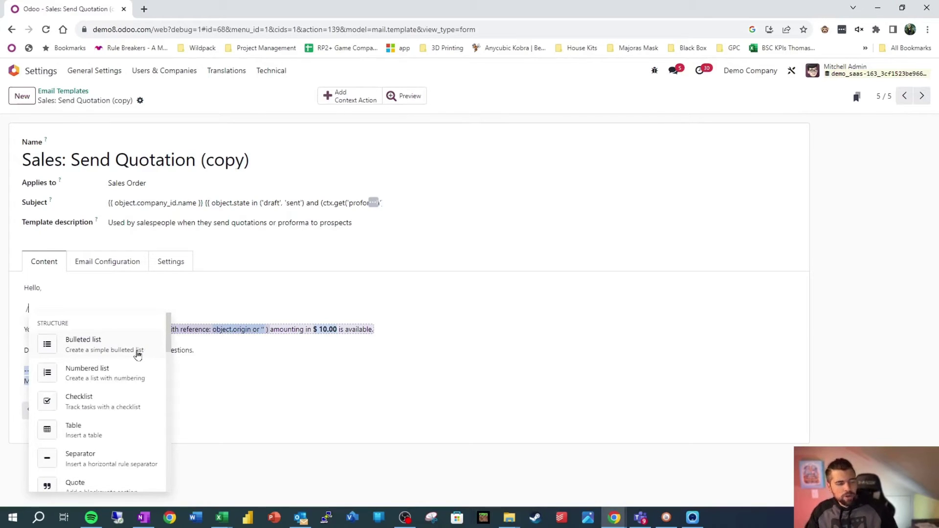
pyautogui.scroll(-2, 138, 357)
pyautogui.scroll(2, 130, 412)
pyautogui.scroll(-1, 128, 348)
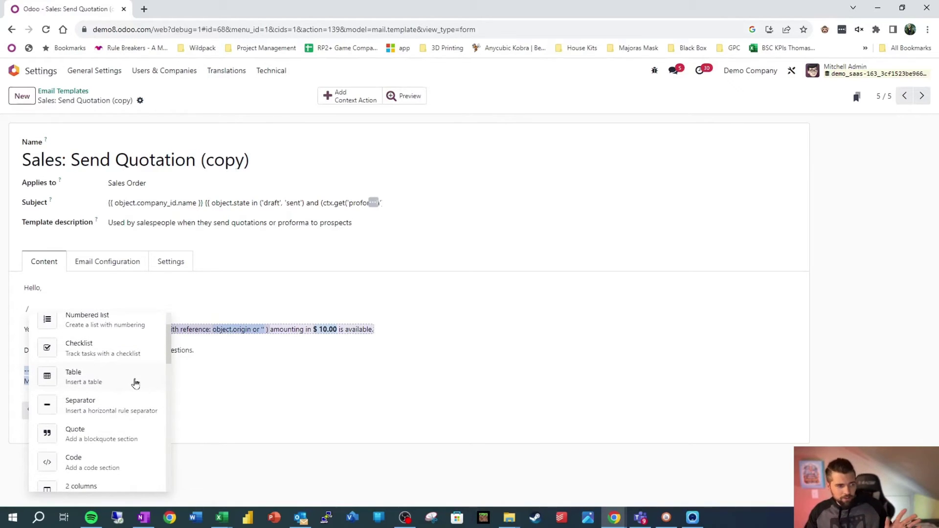
pyautogui.scroll(-4, 135, 383)
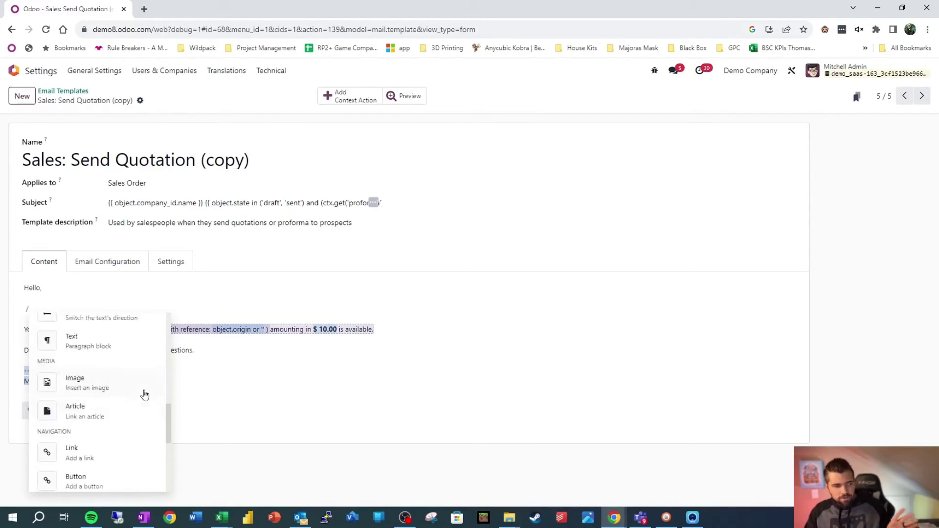
pyautogui.scroll(-5, 145, 397)
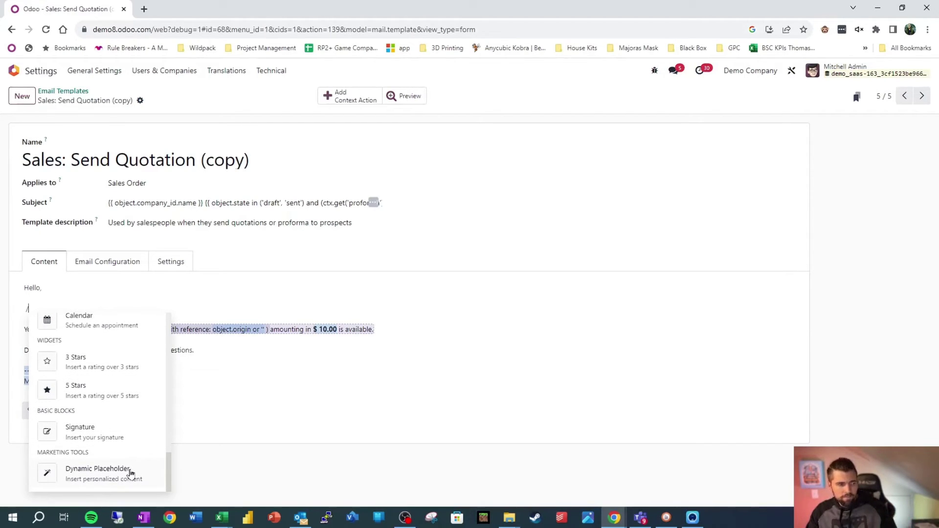
pyautogui.click(131, 473)
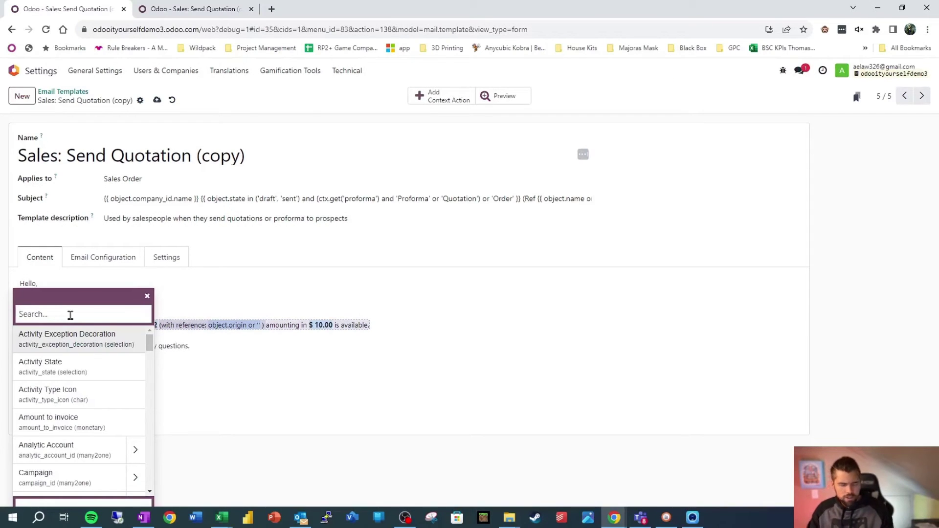
pyautogui.write('salesperson')
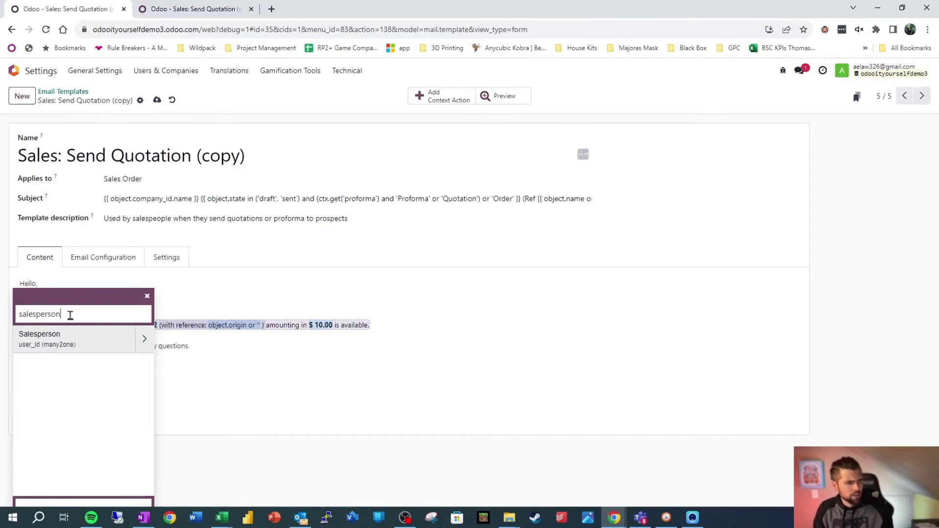
pyautogui.click(62, 339)
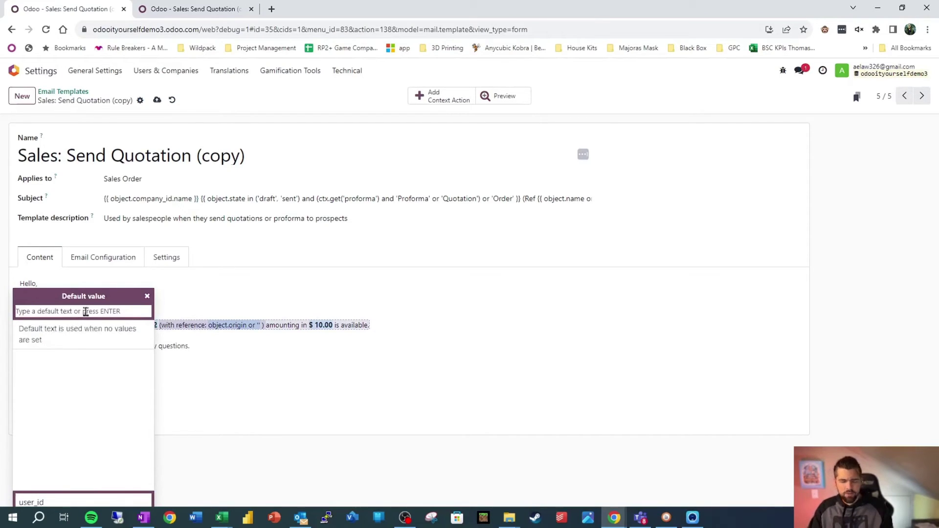
pyautogui.write('Salesperson')
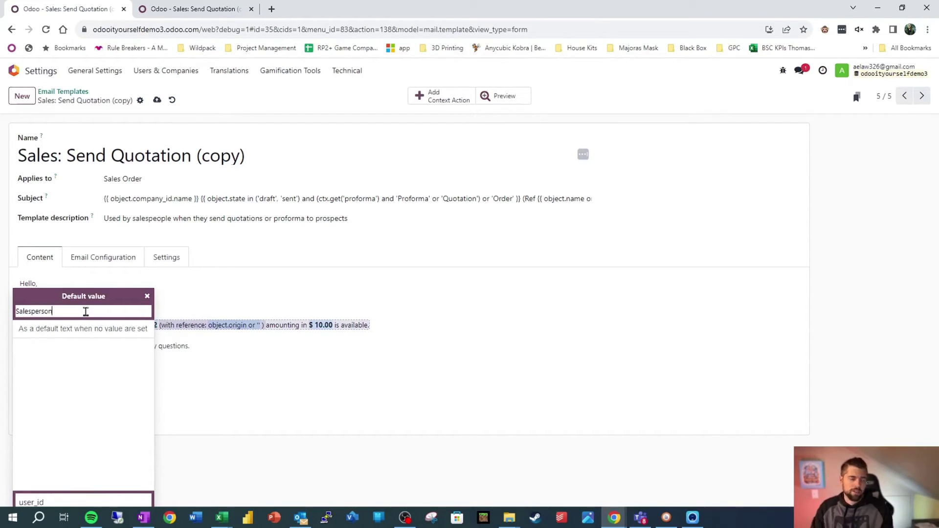
pyautogui.press('Return')
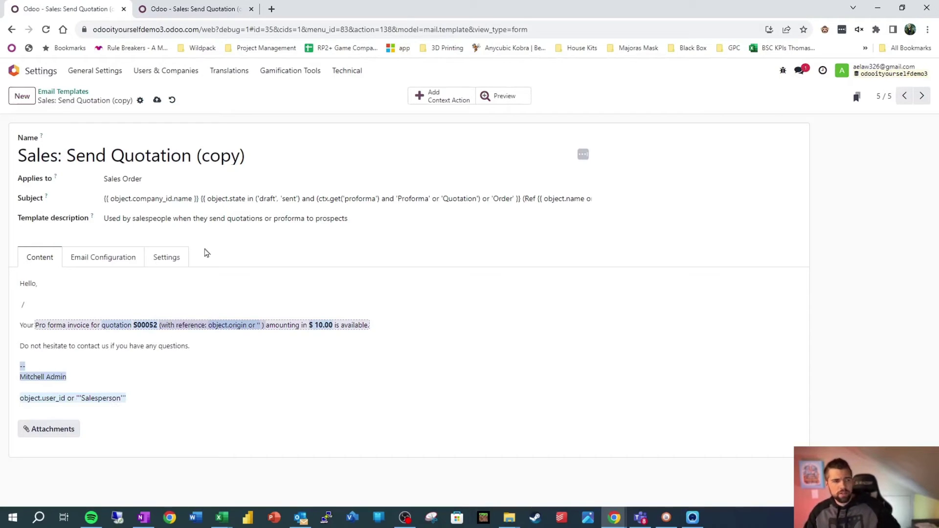
pyautogui.click(129, 199)
pyautogui.click(107, 199)
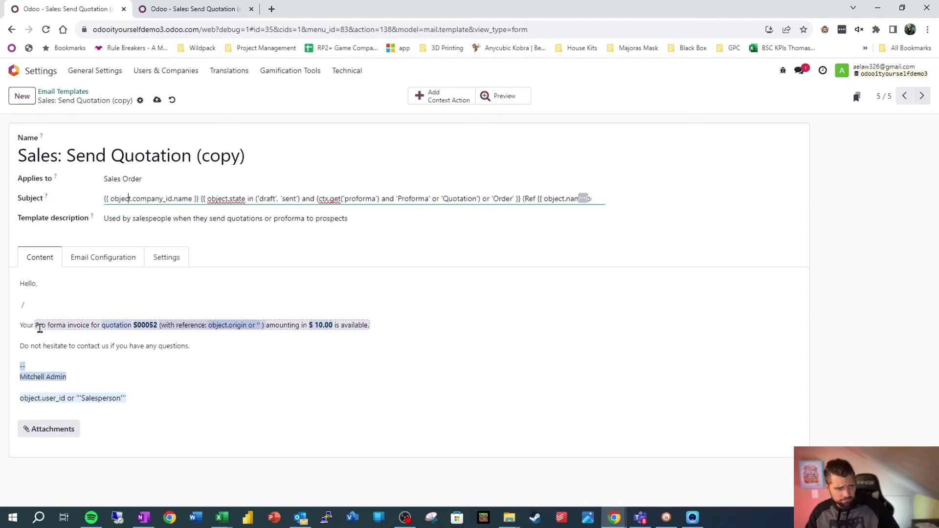
pyautogui.click(122, 201)
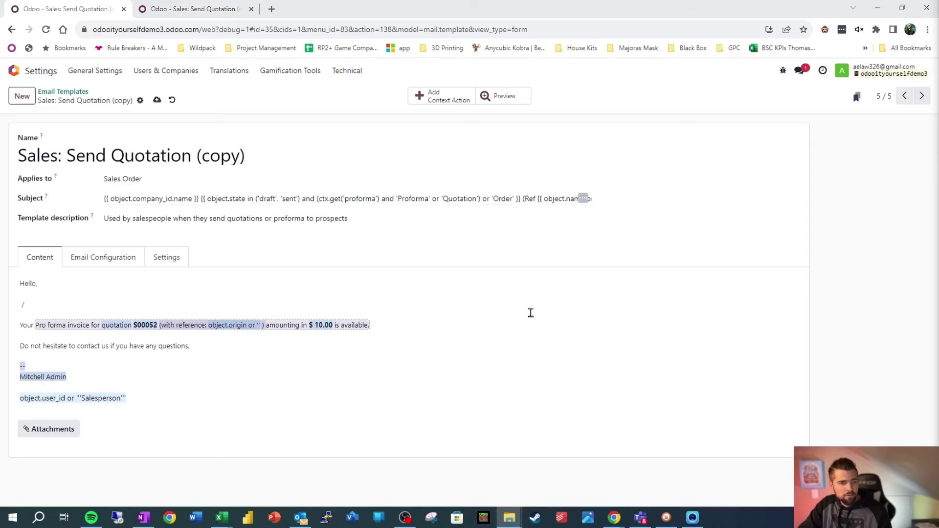
pyautogui.rightClick(381, 336)
pyautogui.click(374, 331)
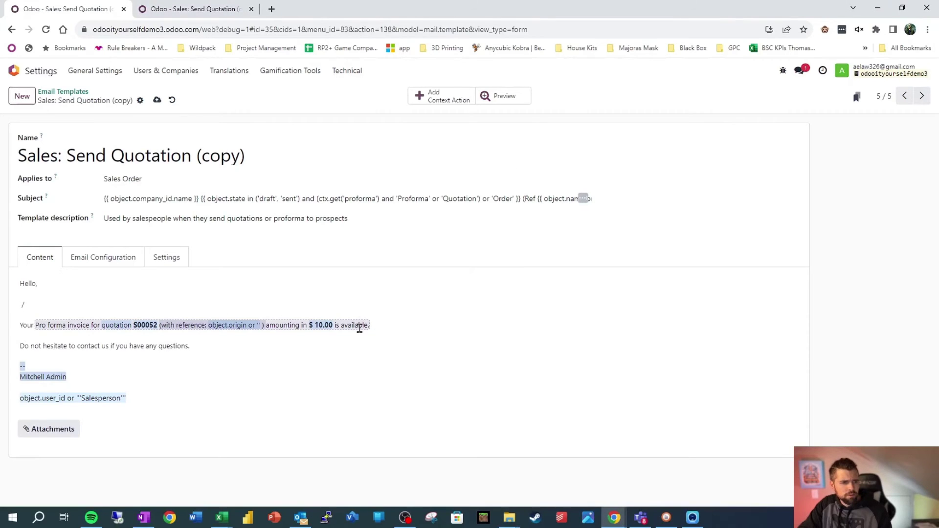
# Step: Switch the body to HTML source and back to rendered text, showing the Salesperson placeholder line
pyautogui.doubleClick(365, 324)
pyautogui.click(643, 304)
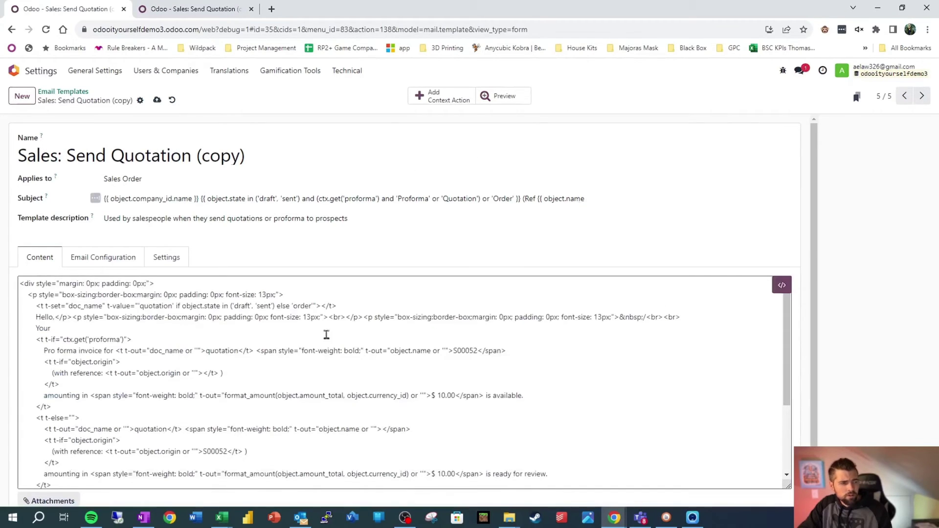
pyautogui.scroll(-5, 63, 295)
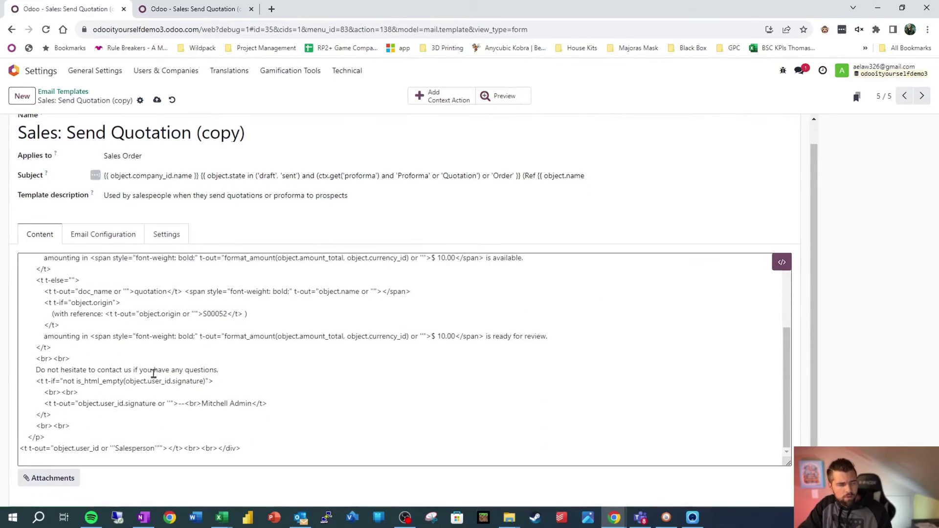
pyautogui.scroll(5, 157, 373)
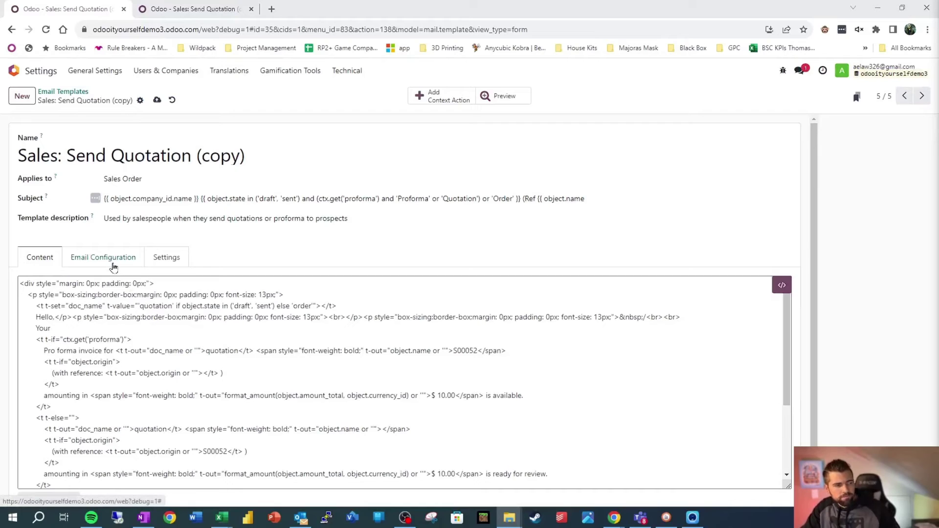
pyautogui.click(781, 285)
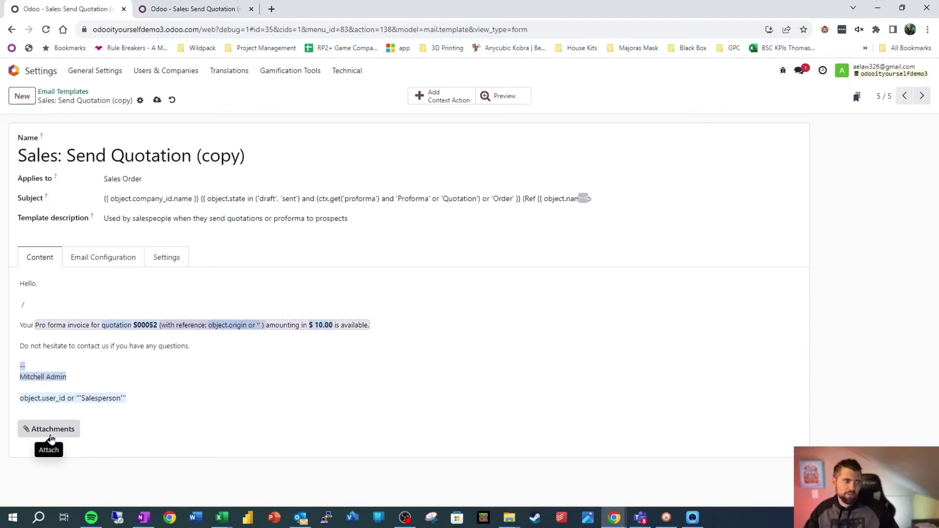
# Step: Review the Email Configuration recipients: the empty To (Emails) field and the To (Partners) expression
pyautogui.click(123, 268)
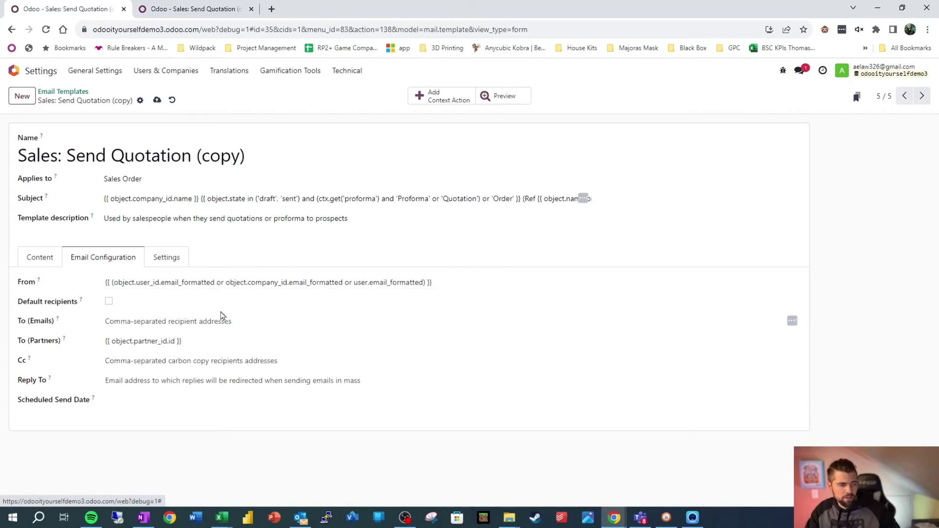
pyautogui.click(129, 324)
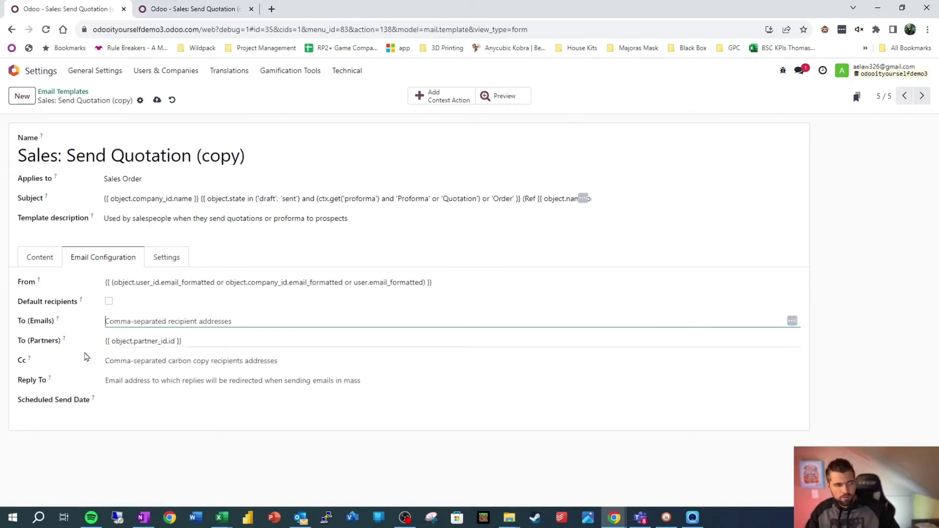
pyautogui.click(196, 344)
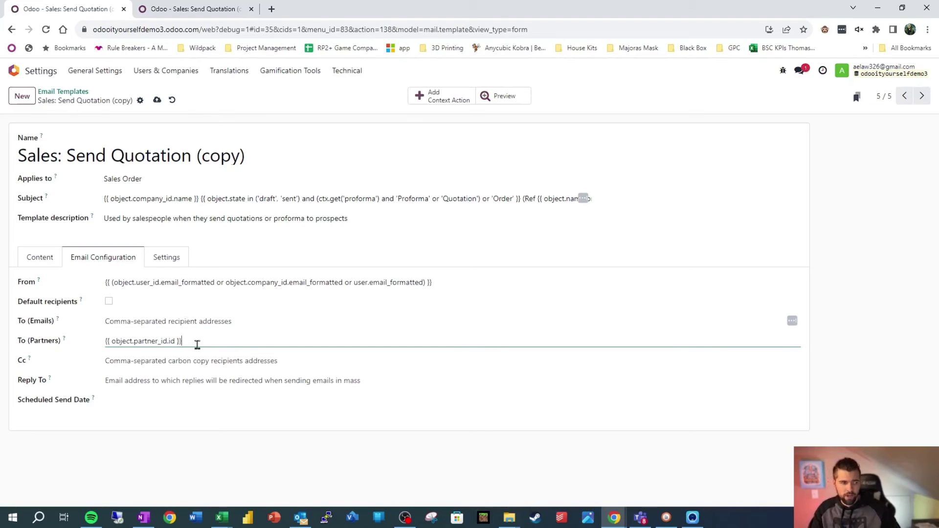
pyautogui.click(203, 321)
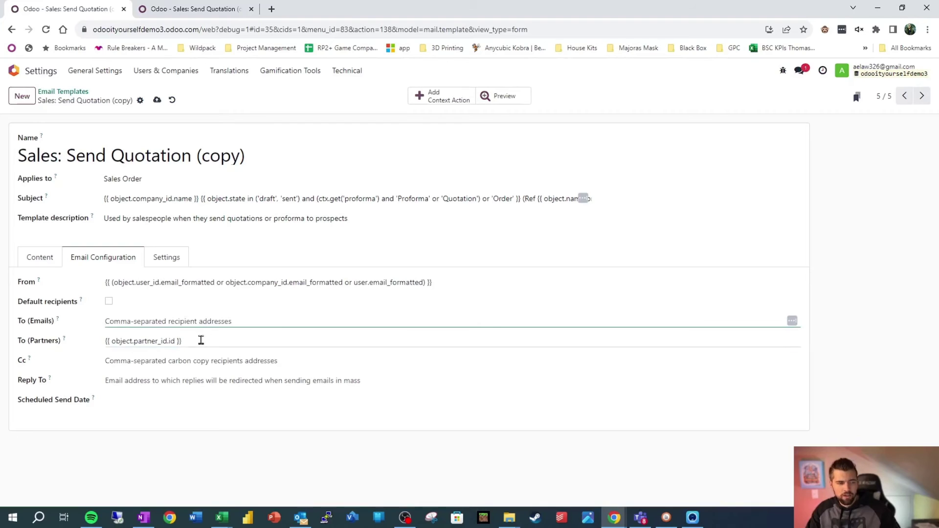
pyautogui.click(201, 341)
pyautogui.click(210, 321)
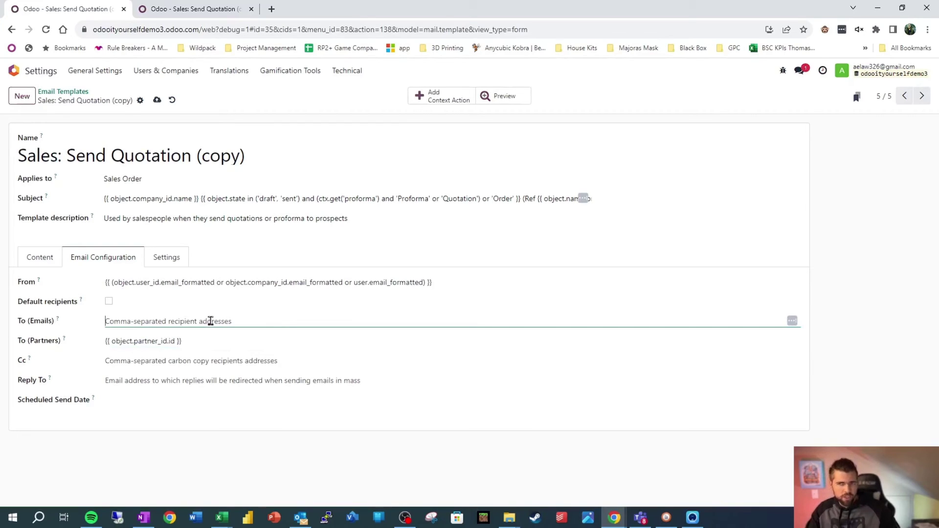
pyautogui.click(198, 343)
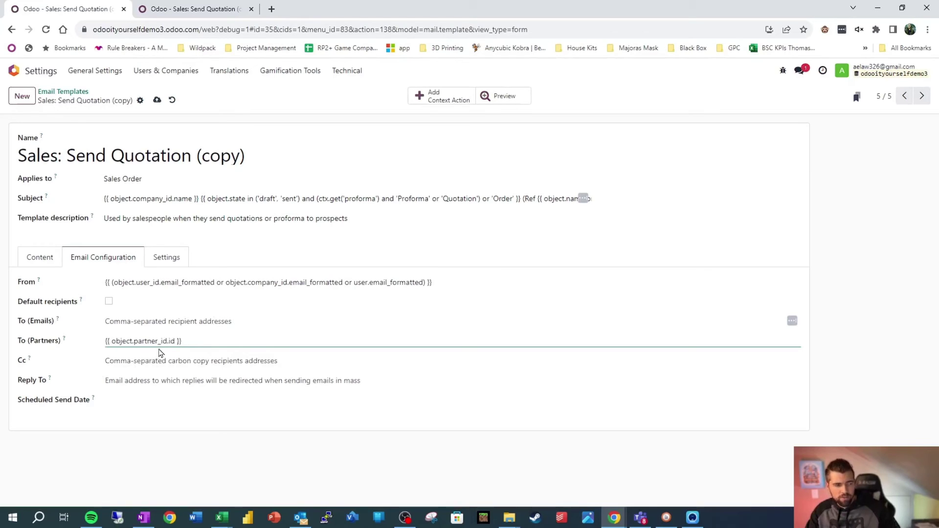
pyautogui.click(142, 324)
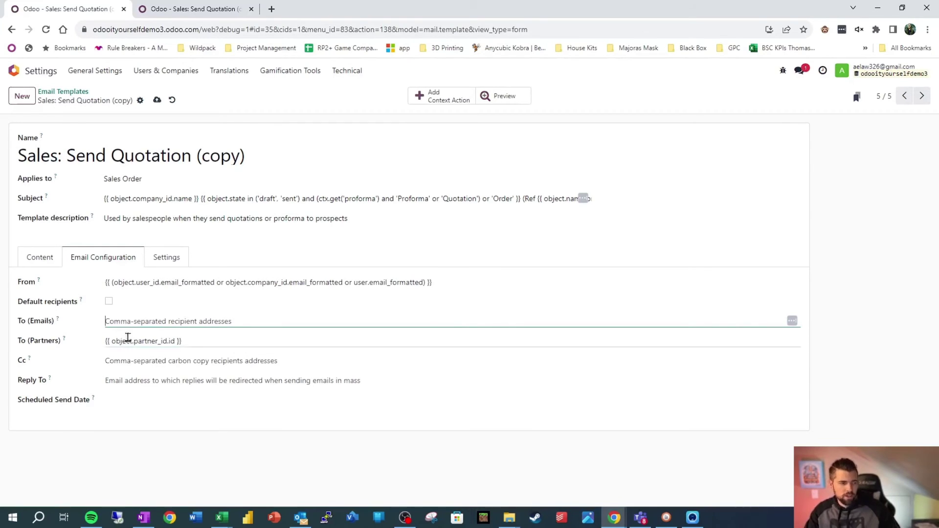
# Step: Check the Cc, Reply To and Scheduled Send Date fields, then view the language and mail server settings
pyautogui.click(240, 359)
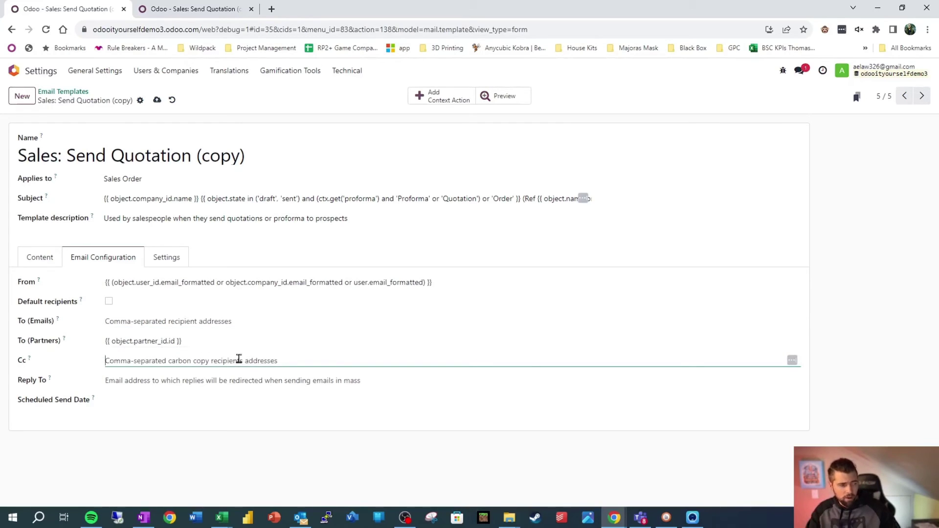
pyautogui.click(221, 379)
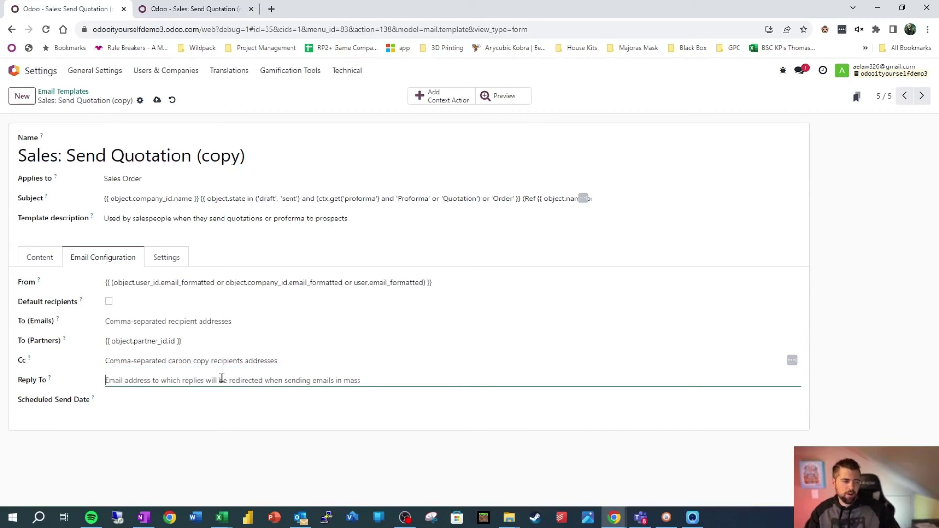
pyautogui.click(189, 401)
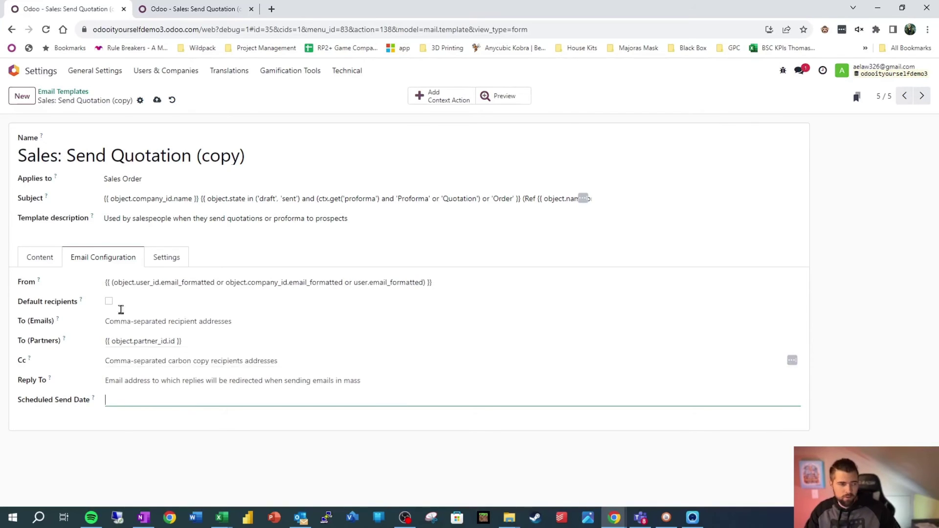
pyautogui.click(166, 258)
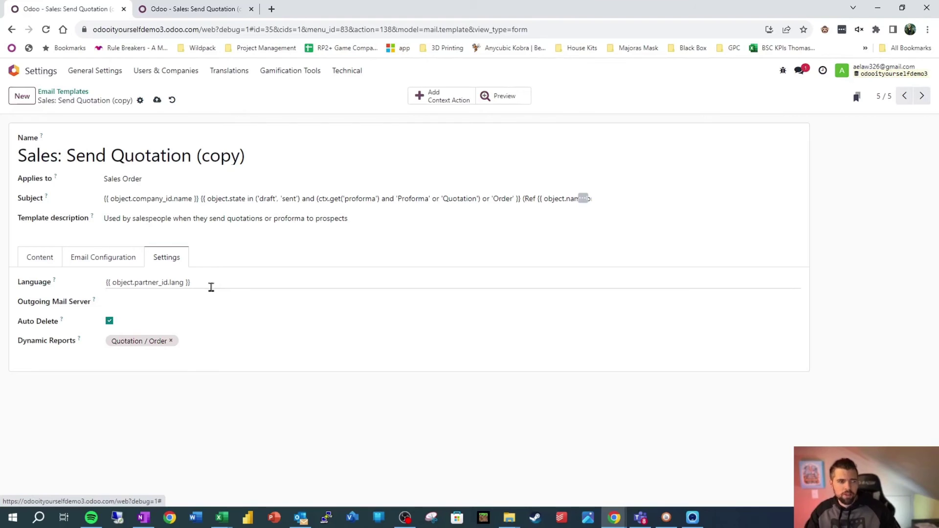
pyautogui.click(154, 303)
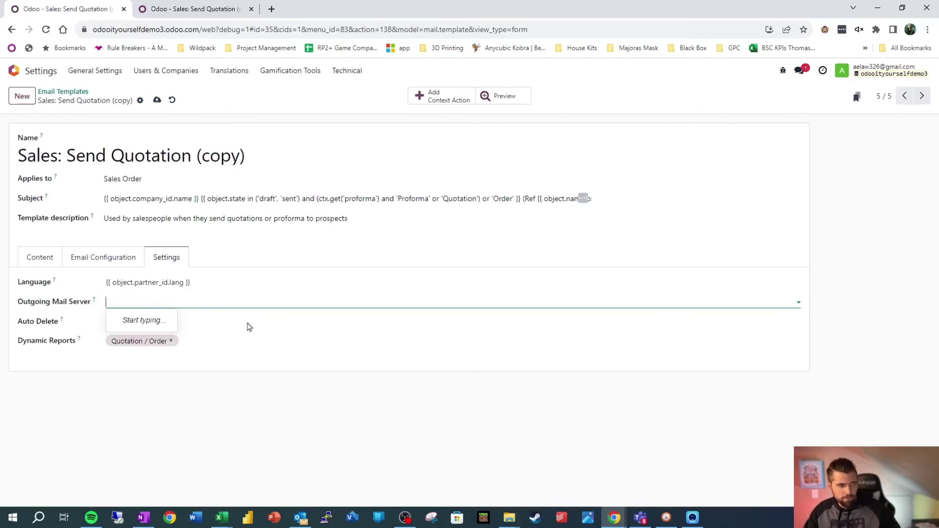
pyautogui.click(219, 331)
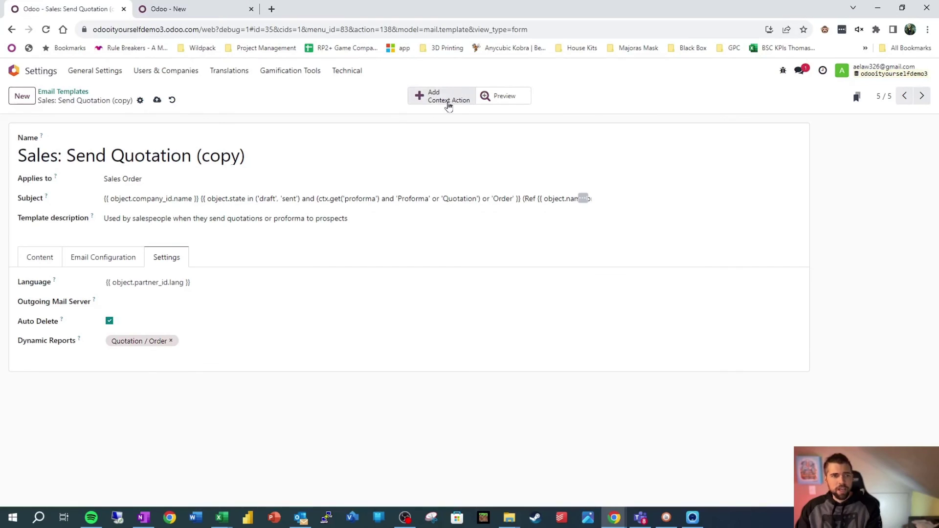
# Step: Add a context action and confirm Send Mail (Sales: Send Quotation (copy)) appears on a new quotation
pyautogui.click(447, 104)
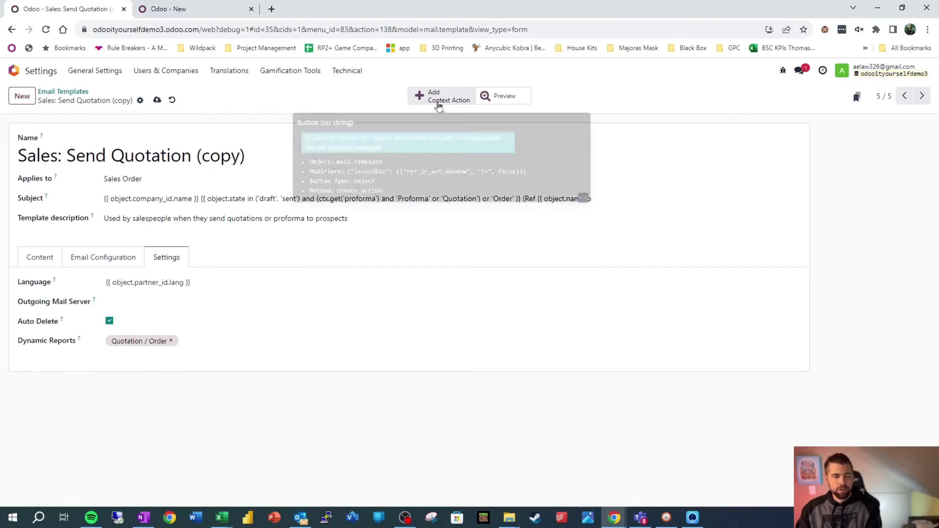
pyautogui.click(172, 13)
pyautogui.click(88, 12)
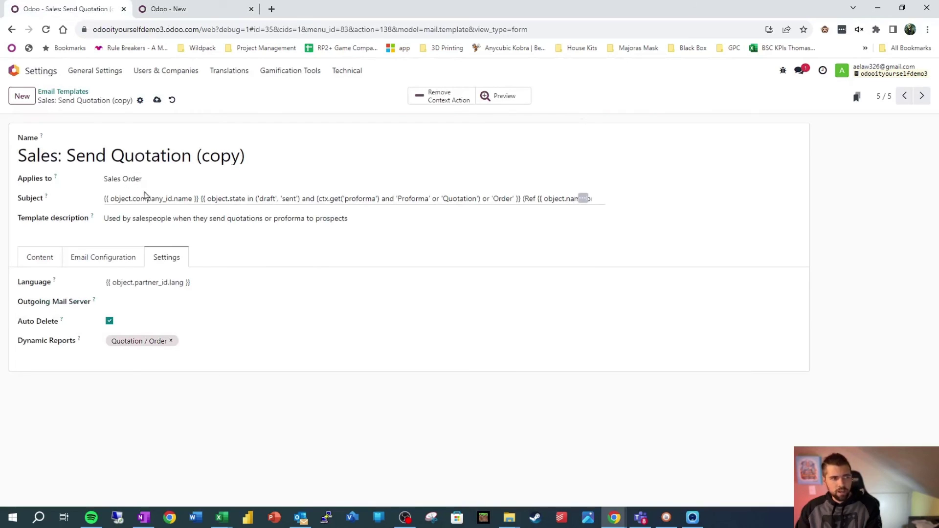
pyautogui.click(158, 16)
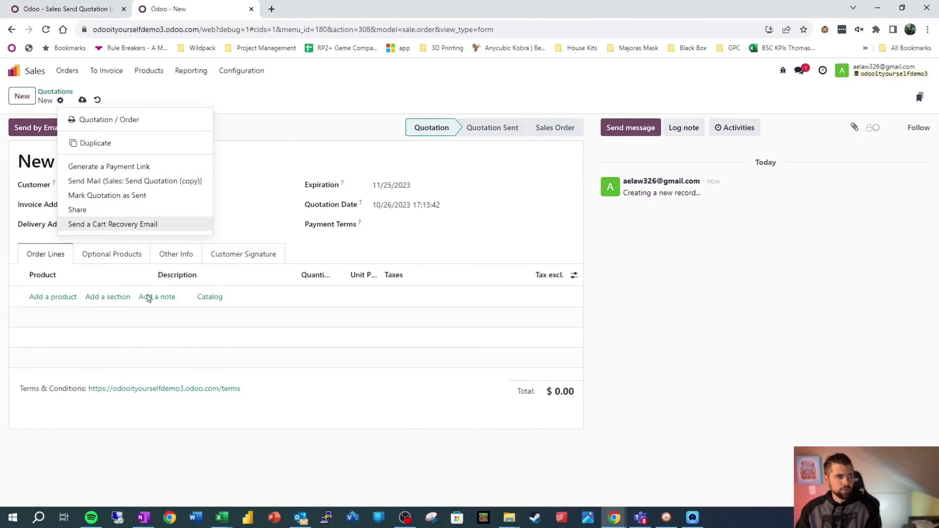
pyautogui.click(301, 163)
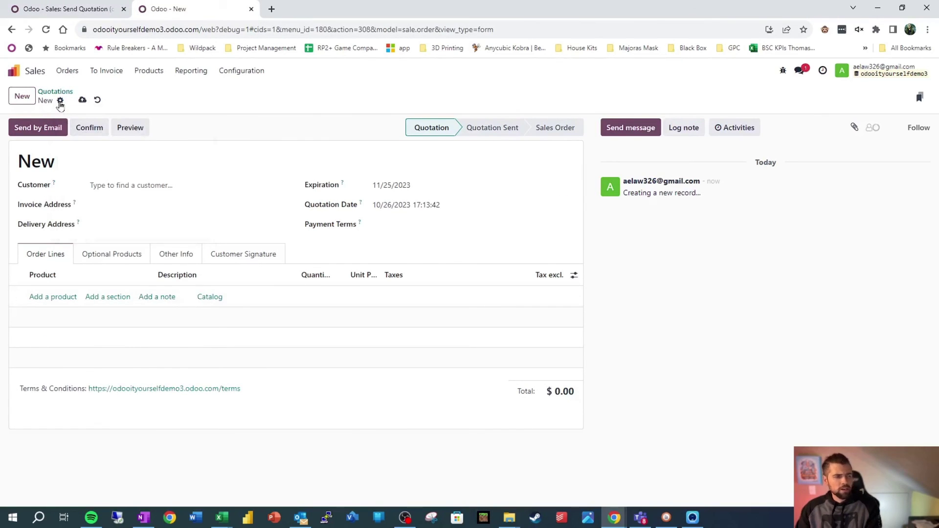
pyautogui.click(60, 101)
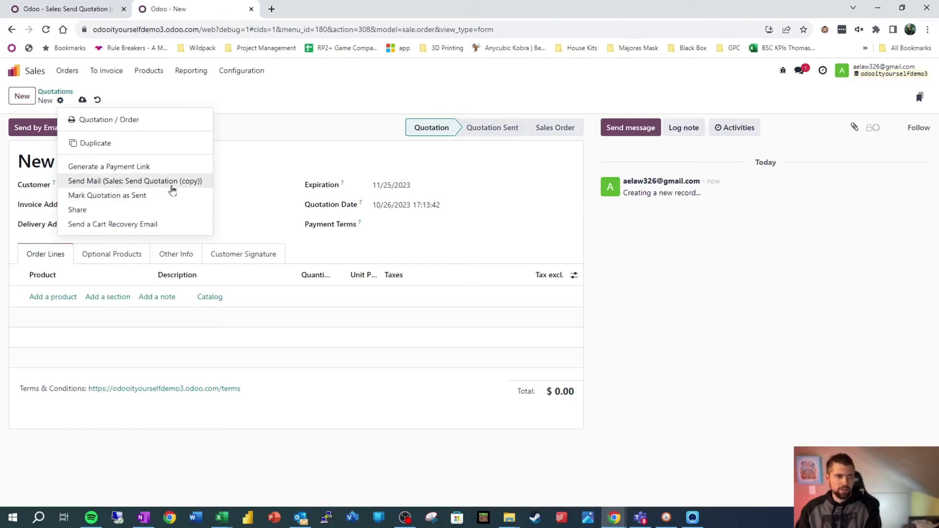
# Step: Switch back to the browser tab with the Sales: Send Quotation (copy) template
pyautogui.hotkey('ctrl', 'shift', 'Tab')
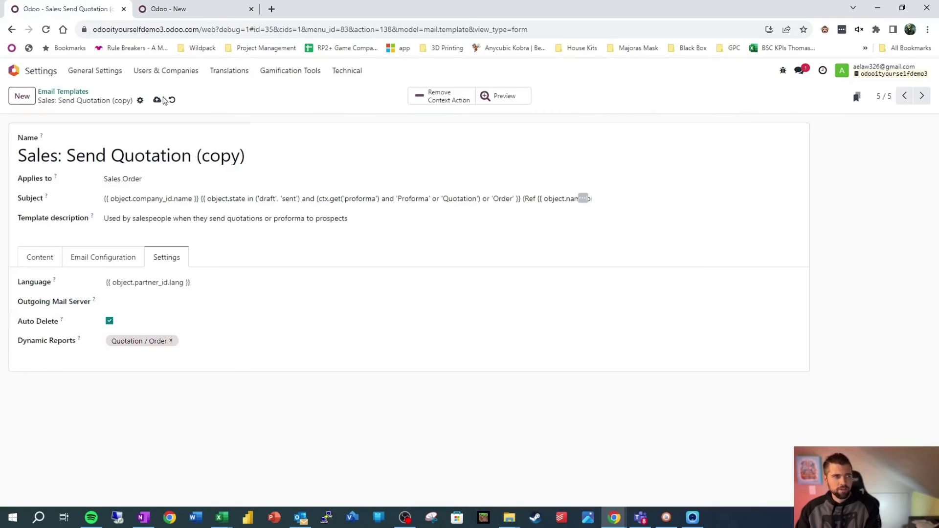